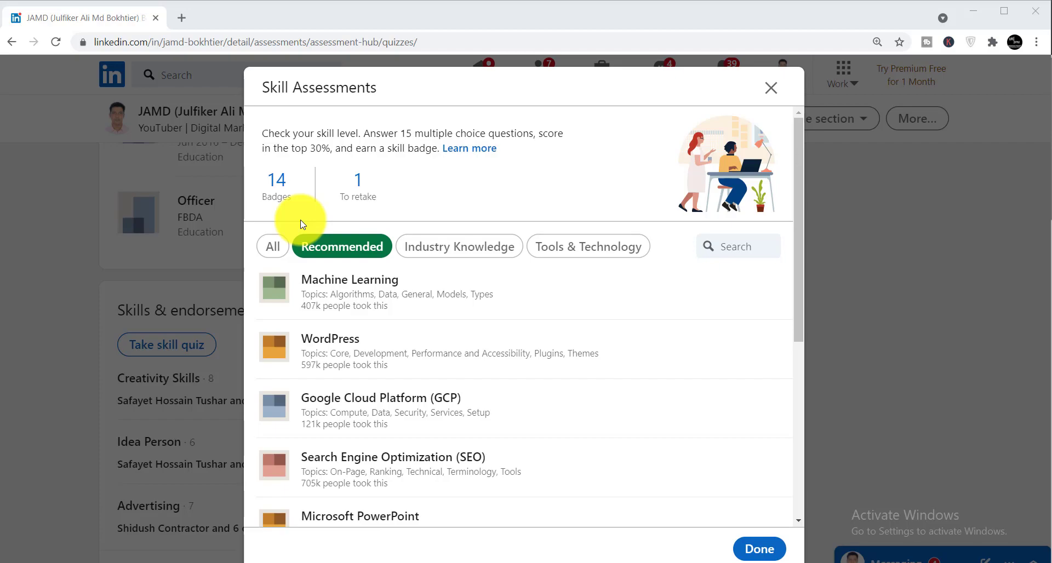
Step: Close the Skill Assessments list with Done to return to the profile
scroll(300, 225, "down", 6)
scroll(360, 291, "up", 5)
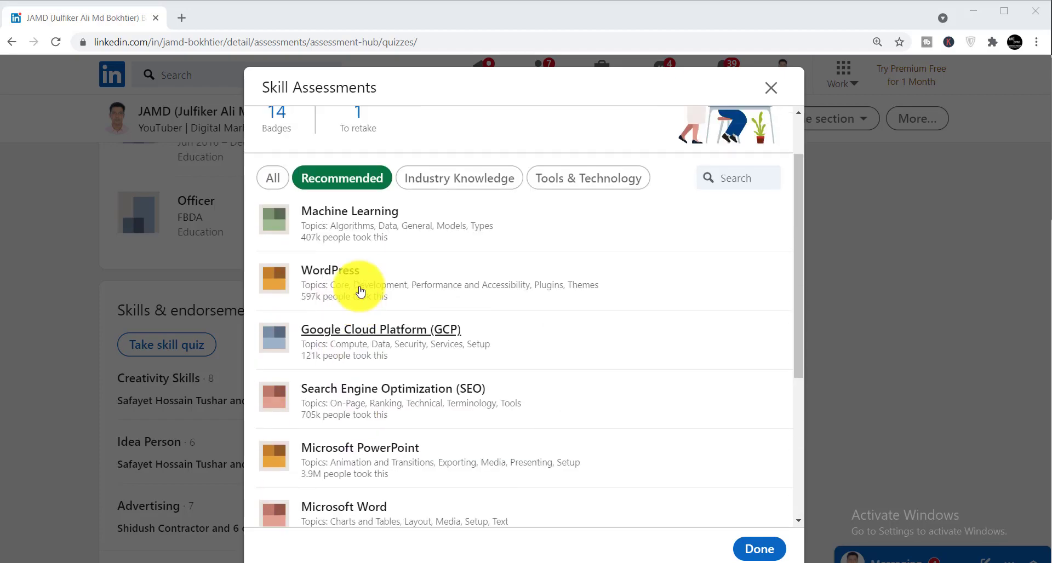
scroll(360, 291, "up", 2)
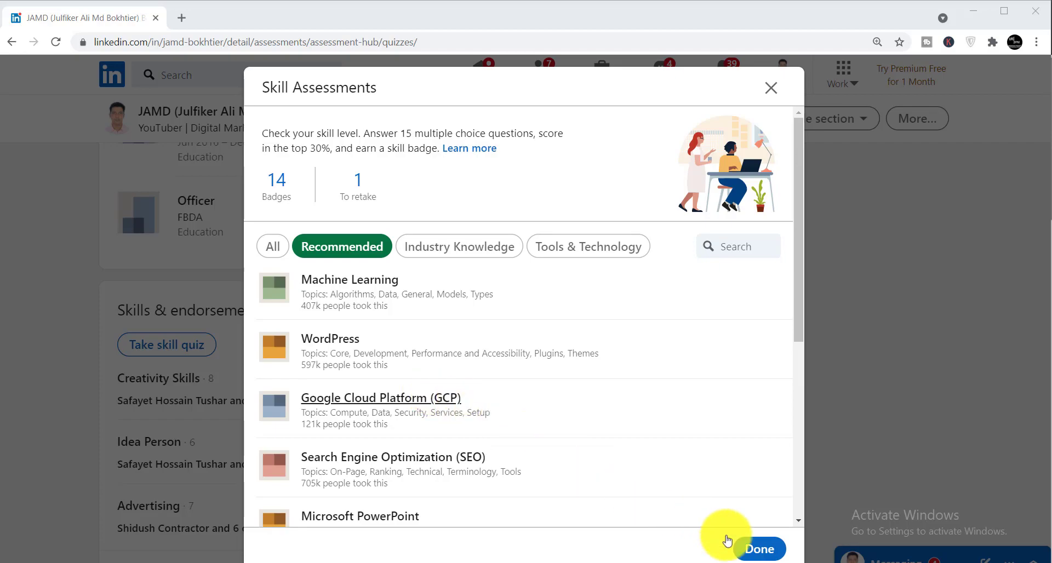
left_click(759, 549)
Step: Scroll the profile down to Skills & endorsements, showing Creativity Skills, Idea Person and Advertising
scroll(760, 555, "down", 2)
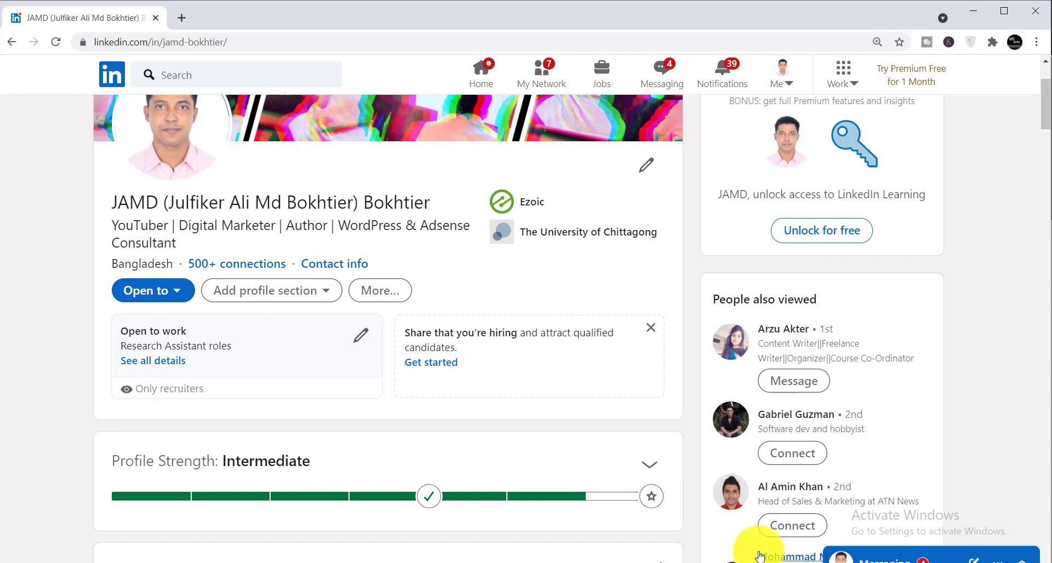
scroll(760, 556, "down", 2)
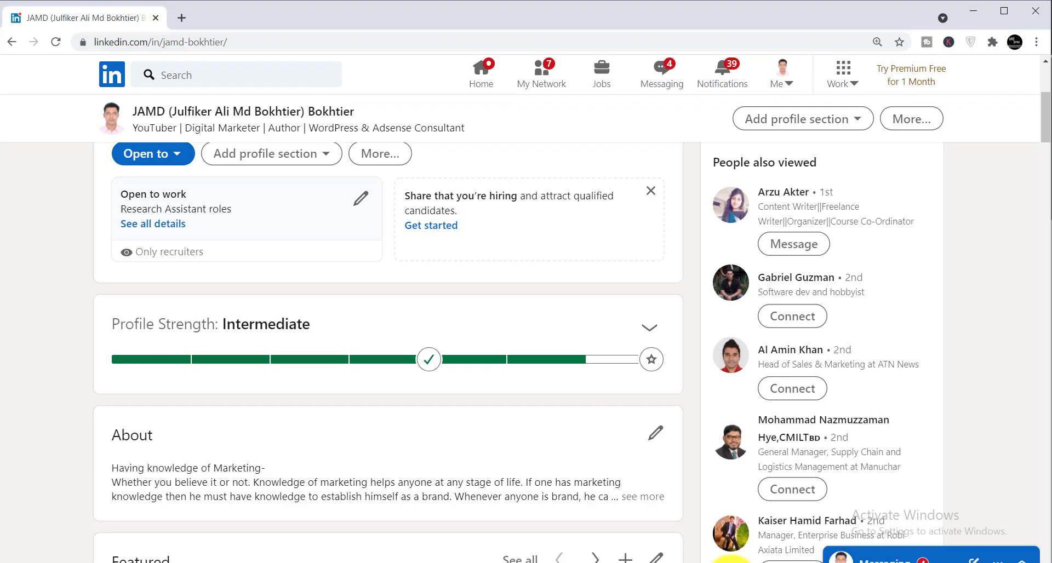
scroll(705, 552, "up", 2)
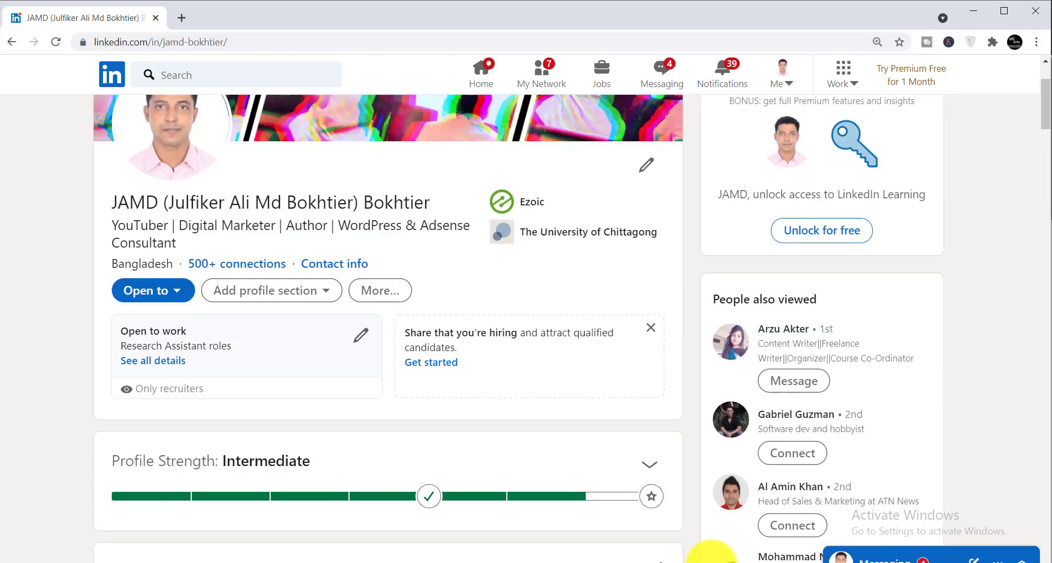
scroll(689, 545, "down", 12)
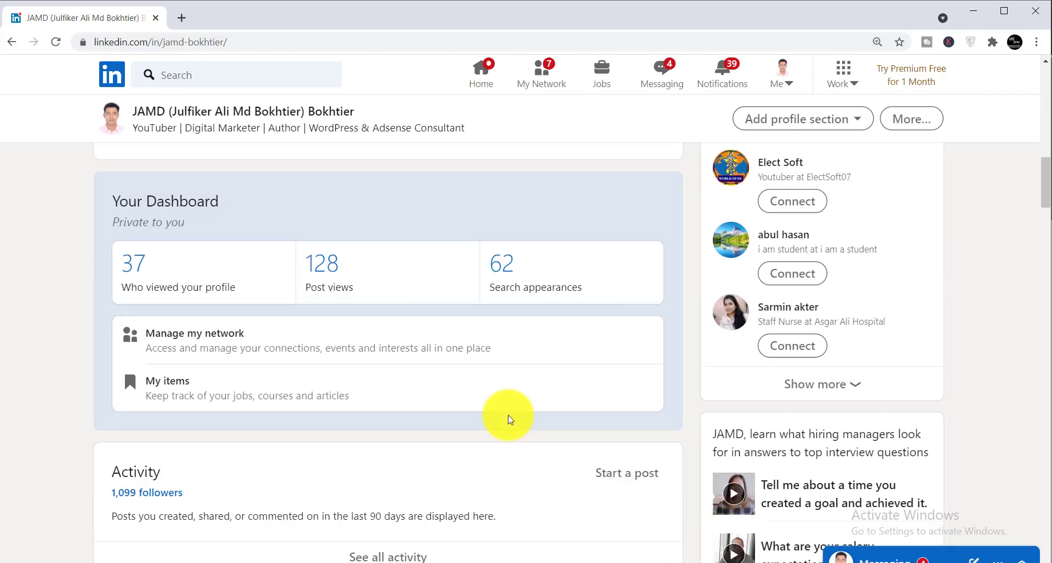
scroll(305, 265, "down", 11)
scroll(305, 271, "down", 12)
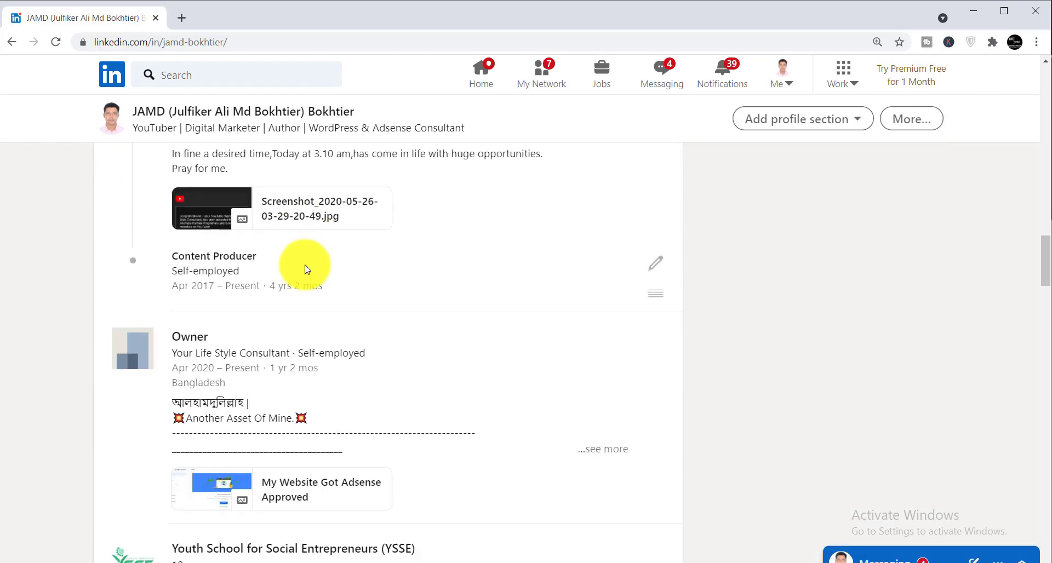
scroll(306, 271, "down", 12)
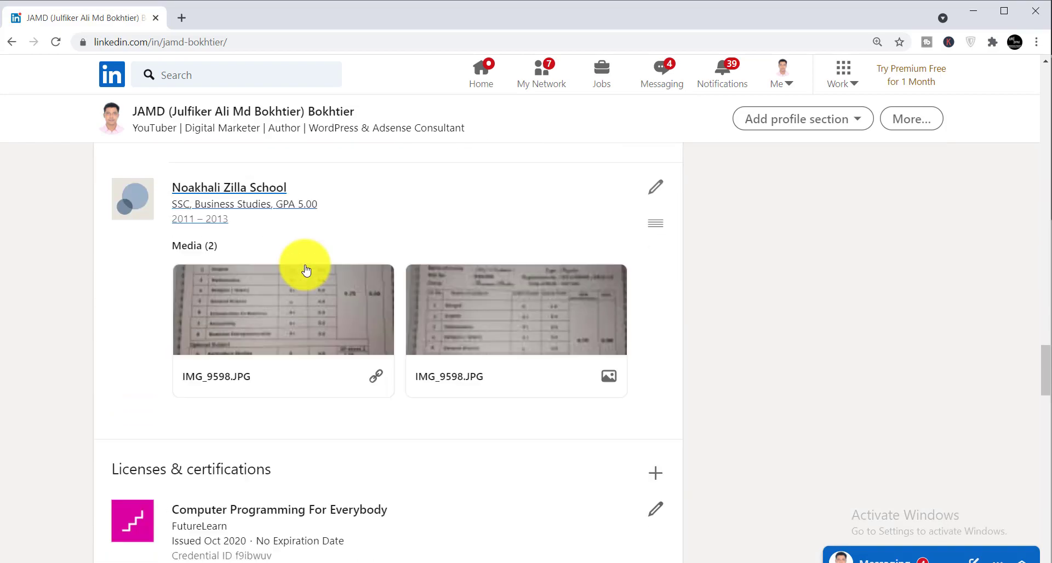
scroll(305, 265, "down", 3)
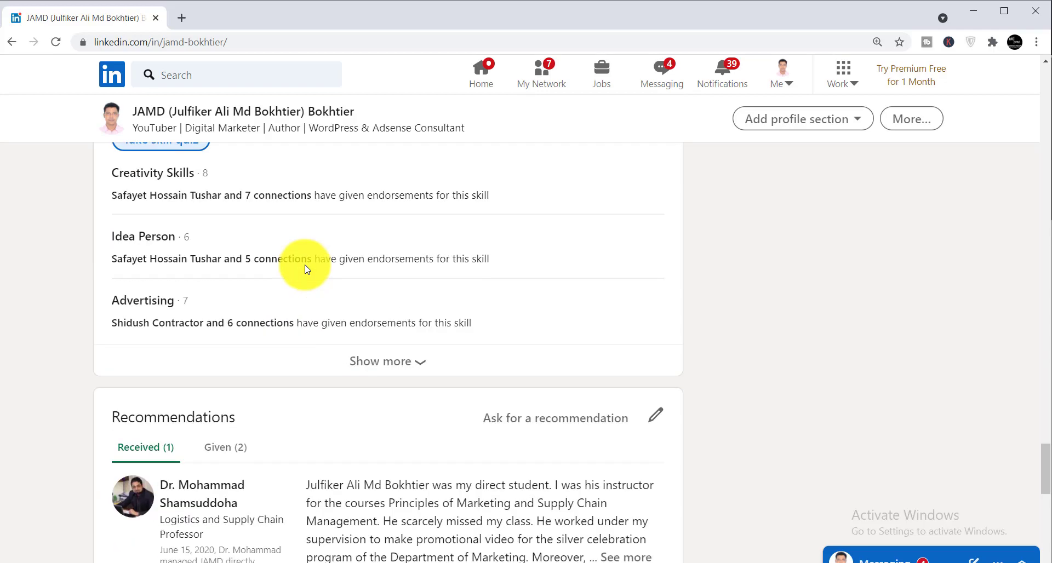
scroll(305, 265, "up", 2)
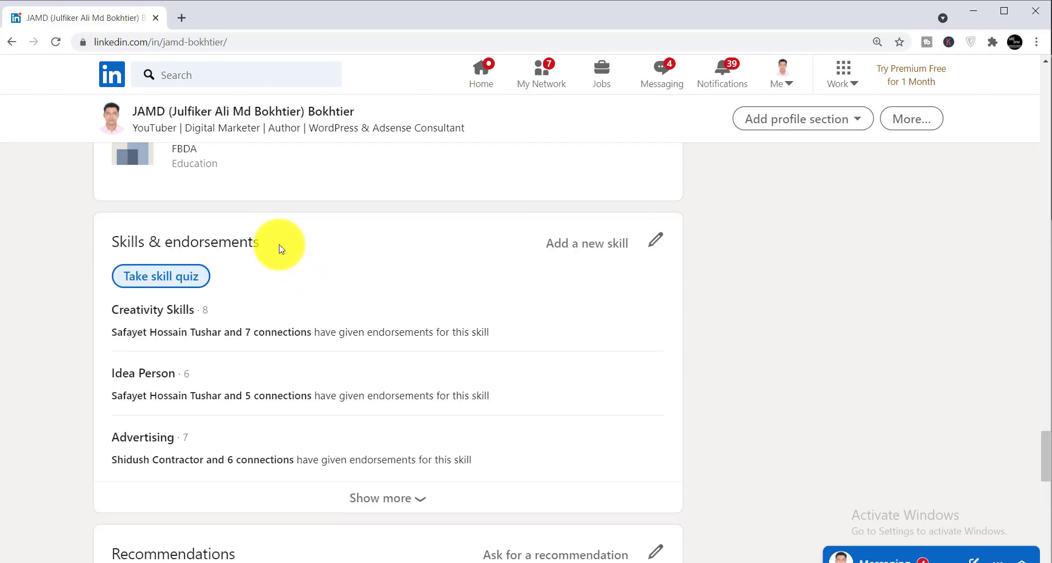
left_click_drag(263, 244, 102, 248)
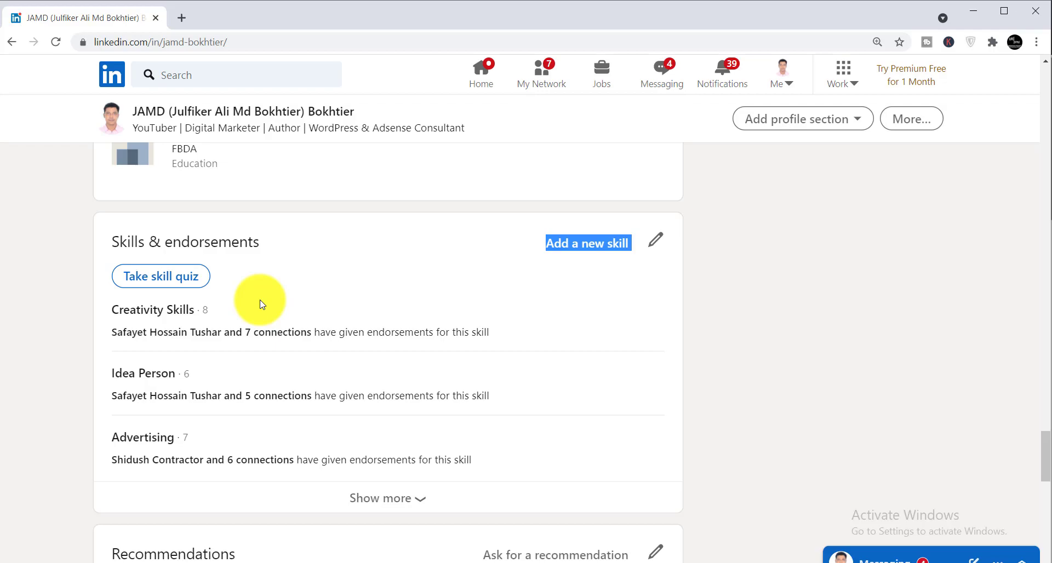
left_click(290, 303)
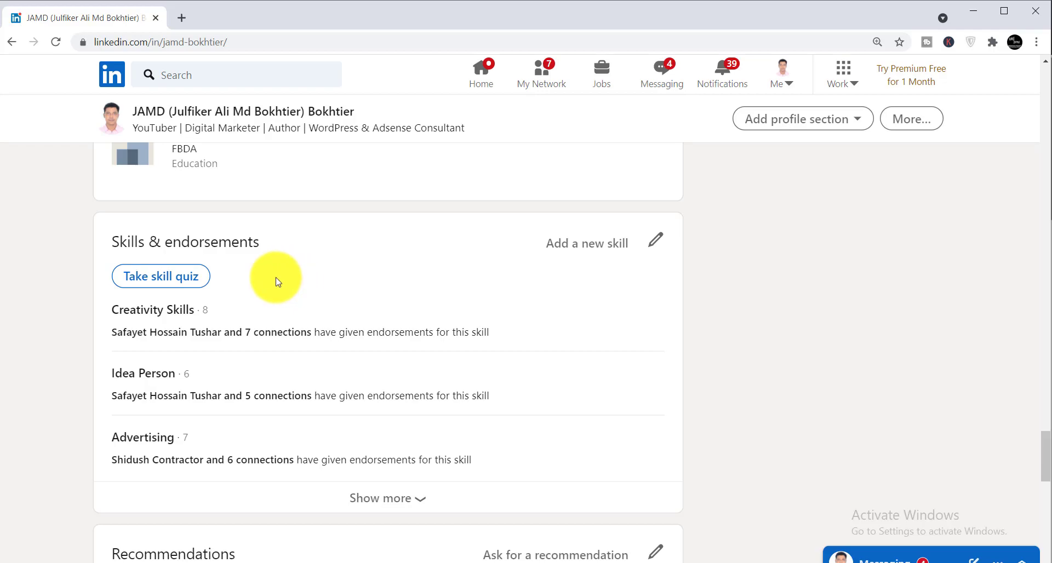
Step: Reopen Skill Assessments via Take skill quiz and browse the recommended quizzes
left_click(159, 284)
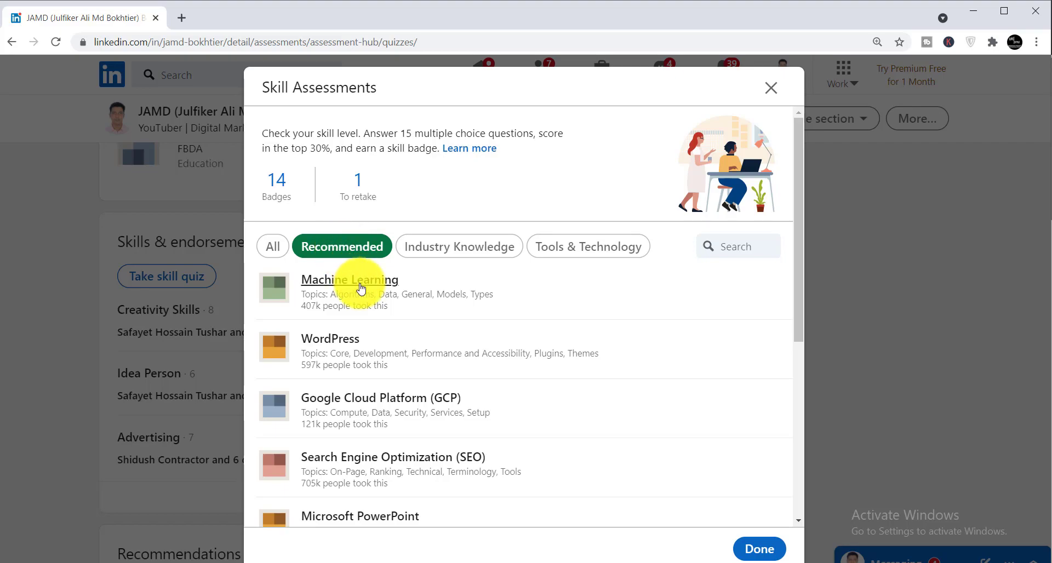
scroll(362, 283, "down", 6)
scroll(361, 288, "up", 6)
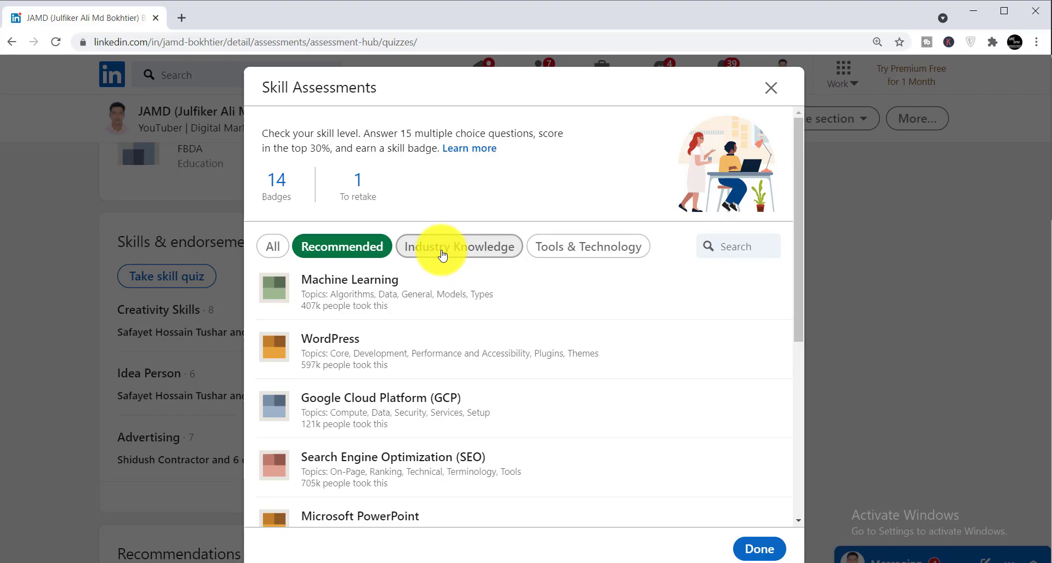
Step: Filter the Skill Assessments list to Tools & Technology and browse it
left_click(603, 257)
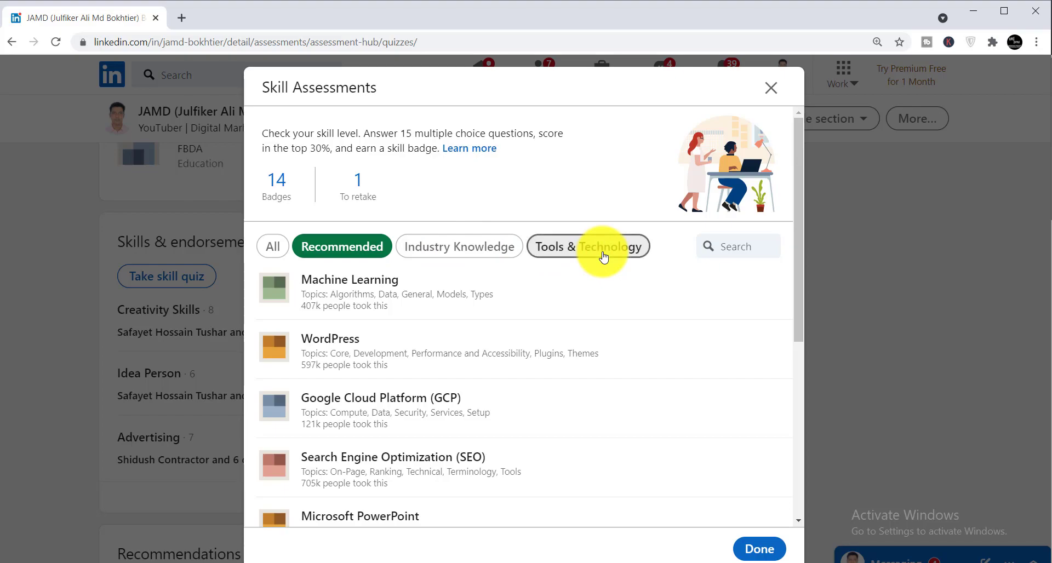
scroll(384, 304, "down", 8)
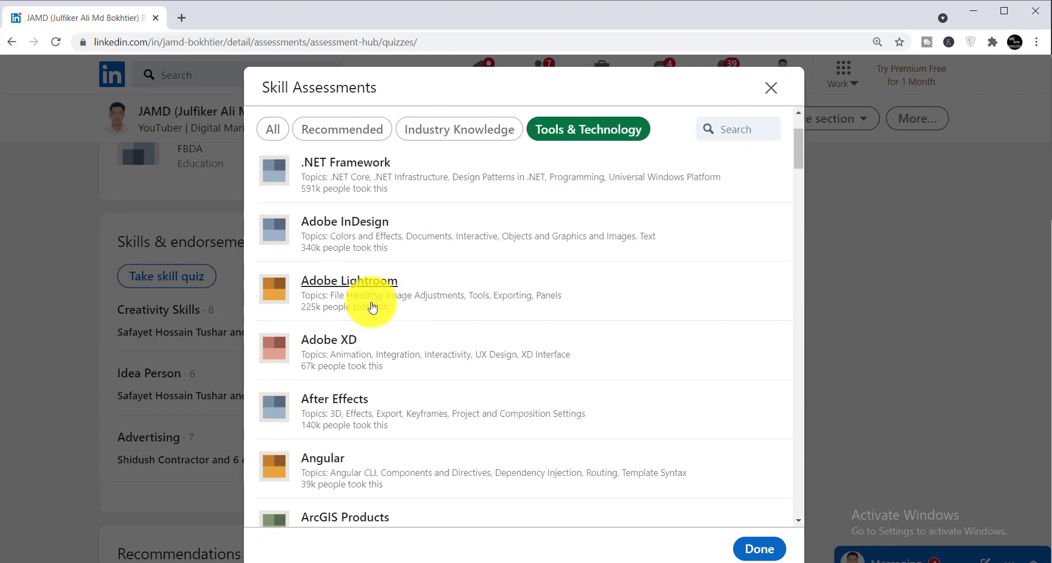
scroll(372, 307, "down", 18)
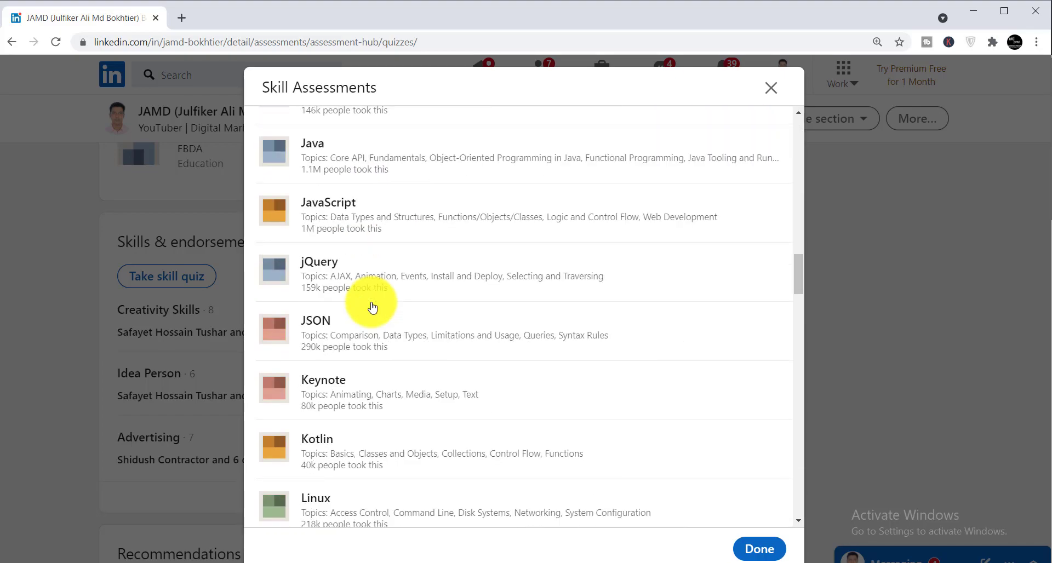
scroll(372, 307, "up", 5)
scroll(372, 306, "up", 20)
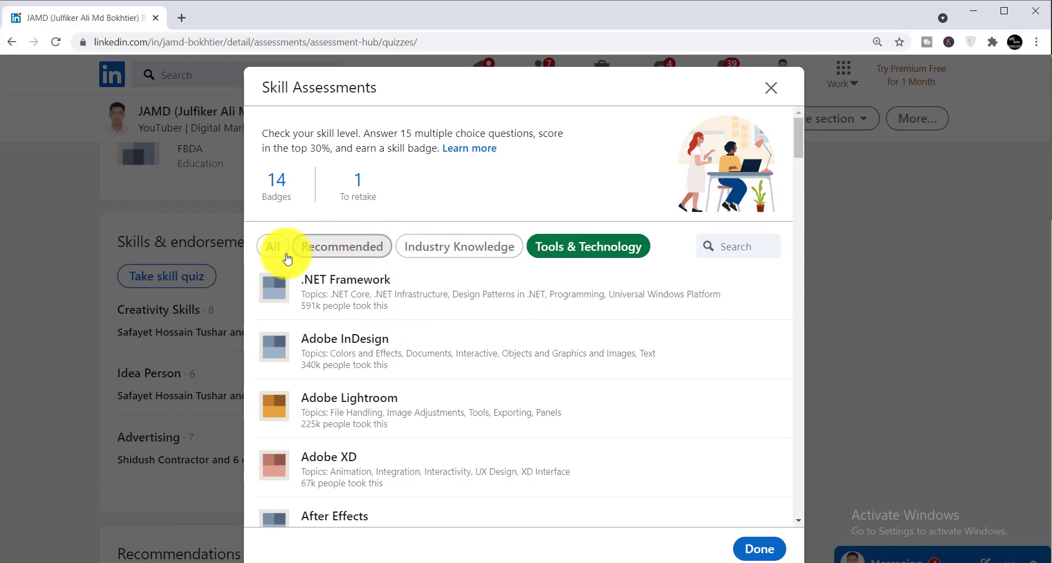
Step: Switch the filter to All and scroll the alphabetical list down to After Effects
left_click(269, 255)
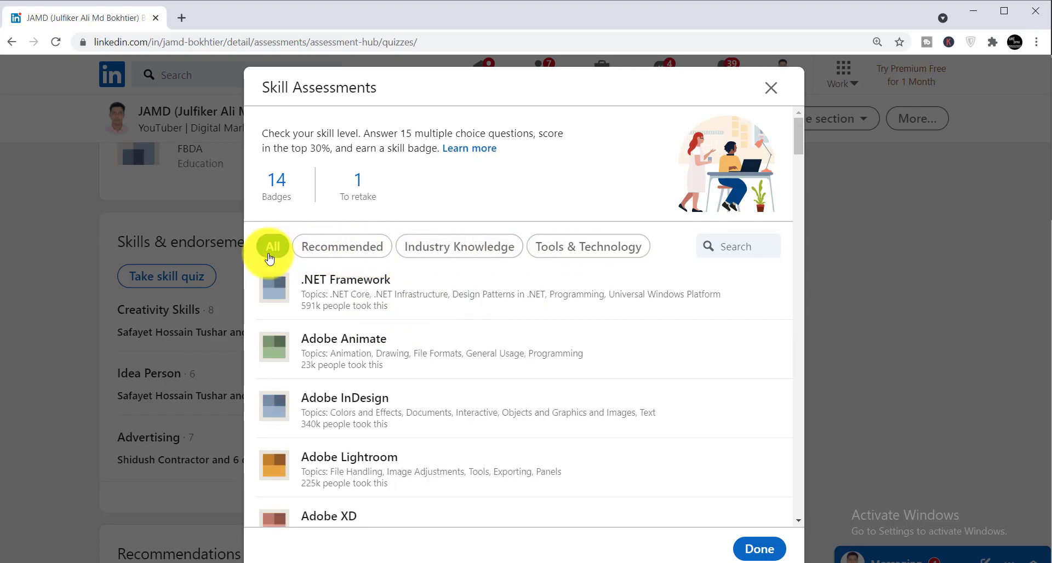
scroll(432, 305, "down", 5)
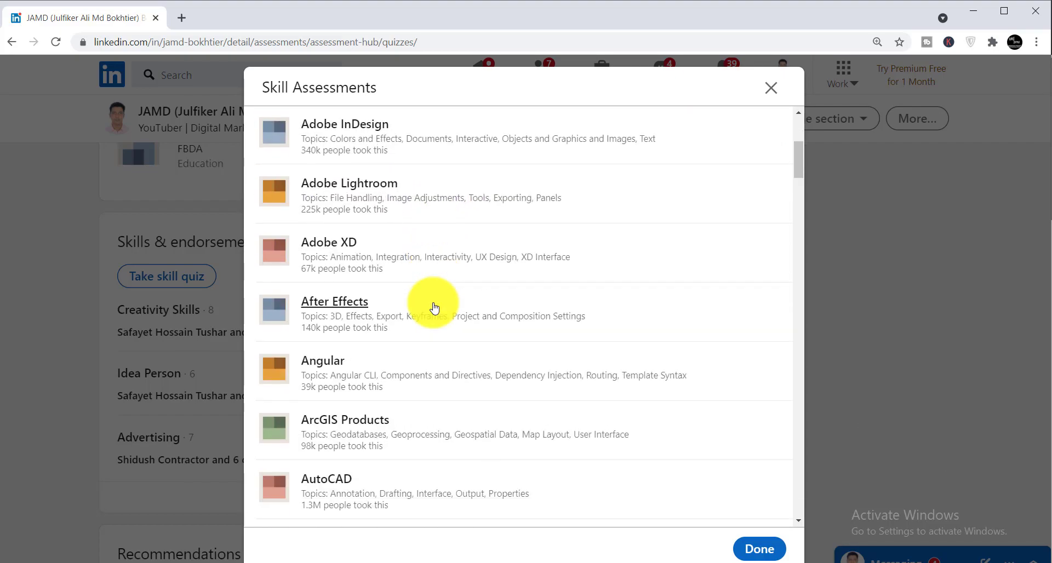
scroll(434, 308, "up", 5)
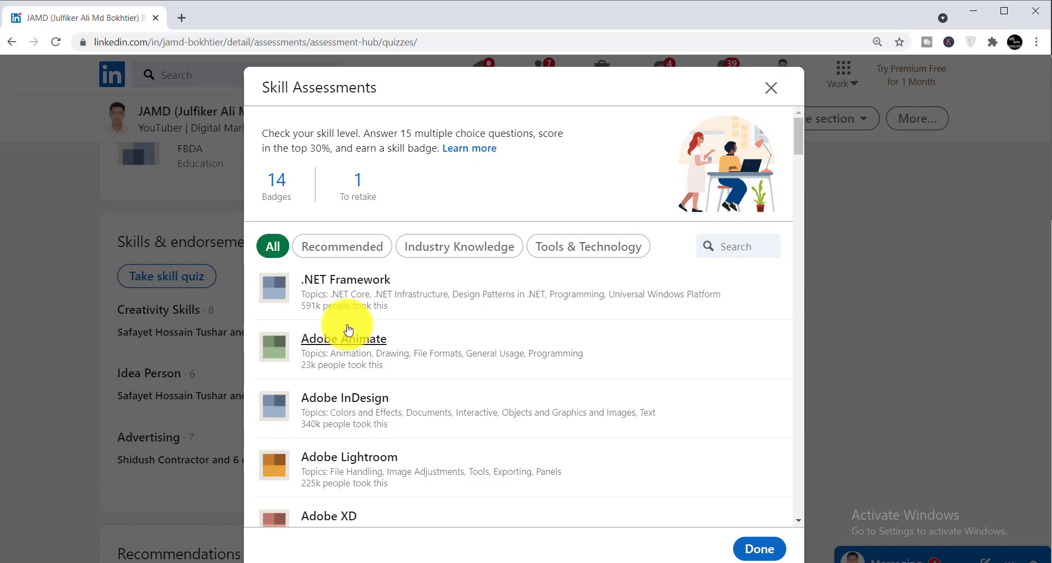
scroll(349, 330, "down", 3)
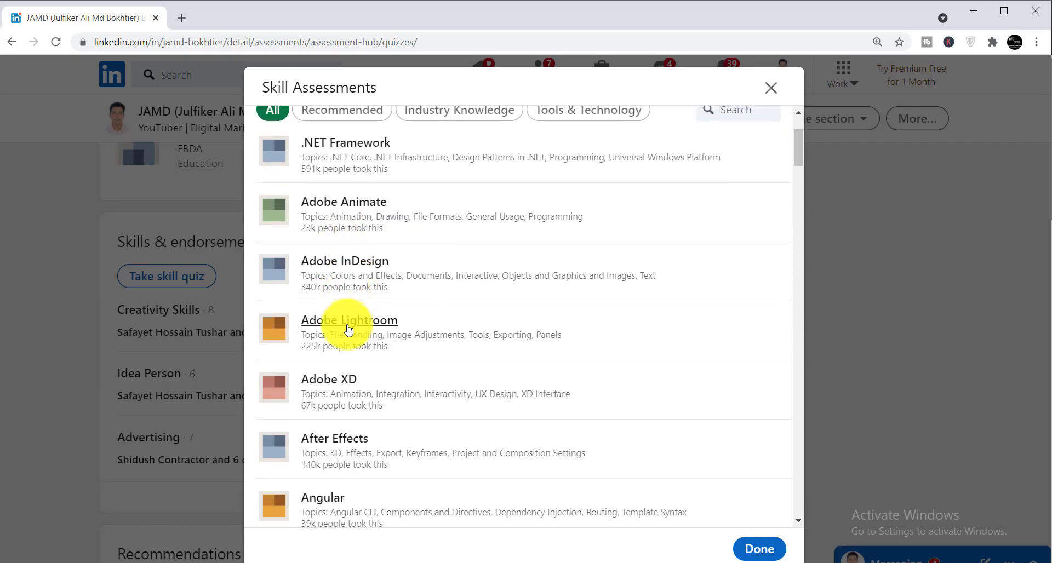
scroll(349, 329, "down", 2)
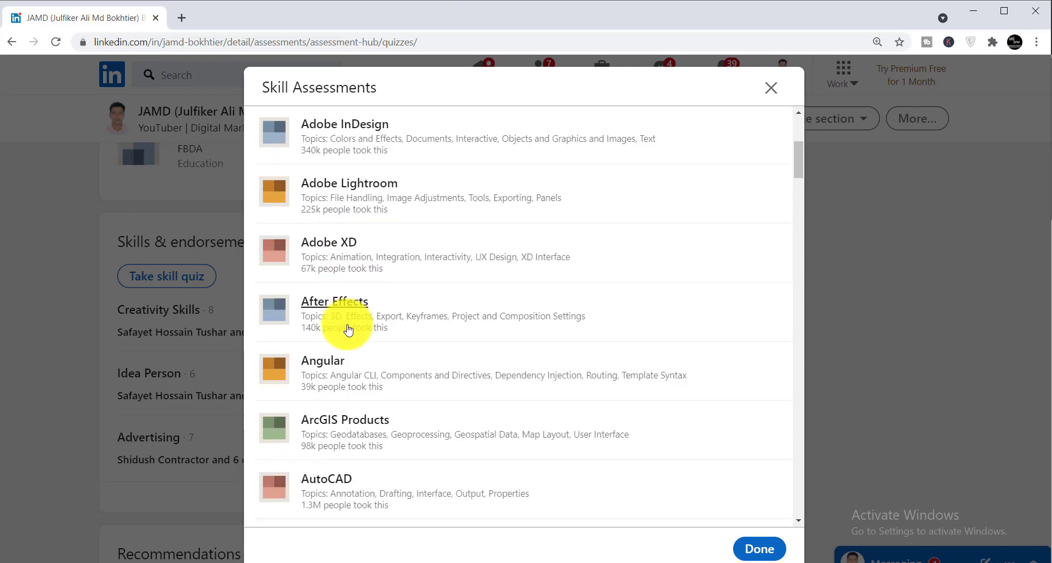
Step: Open the After Effects Assessment intro, then its Accessibility mode: Off settings
left_click(324, 303)
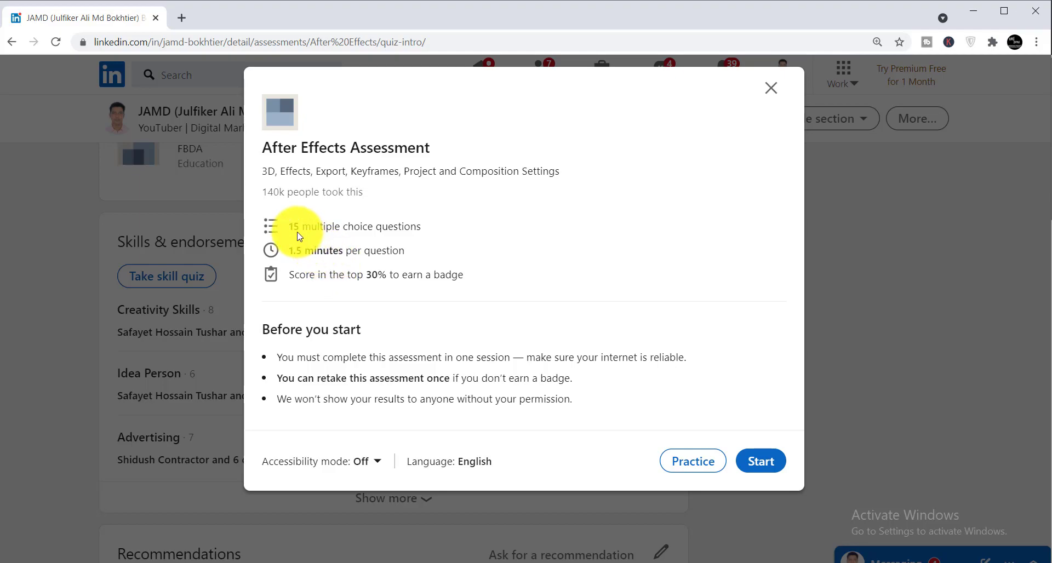
left_click_drag(300, 236, 418, 227)
left_click(446, 244)
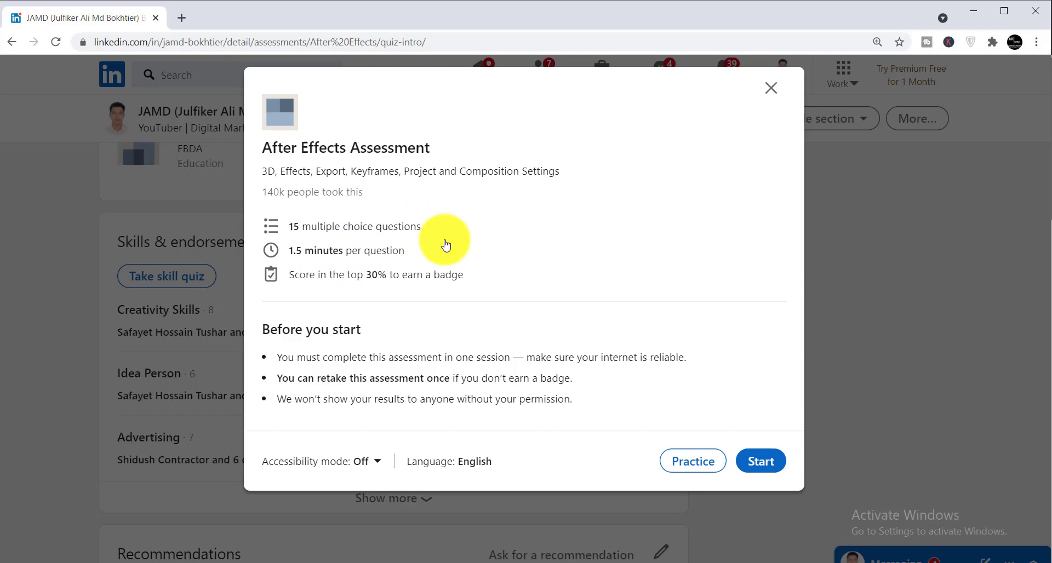
left_click(377, 465)
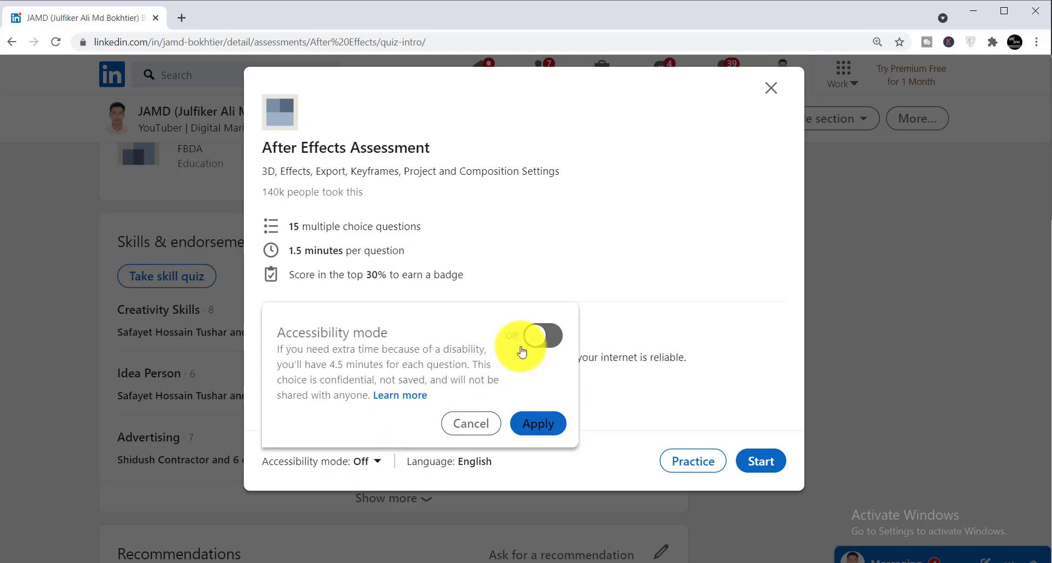
Step: Switch After Effects Assessment accessibility mode to On and apply it
left_click(540, 339)
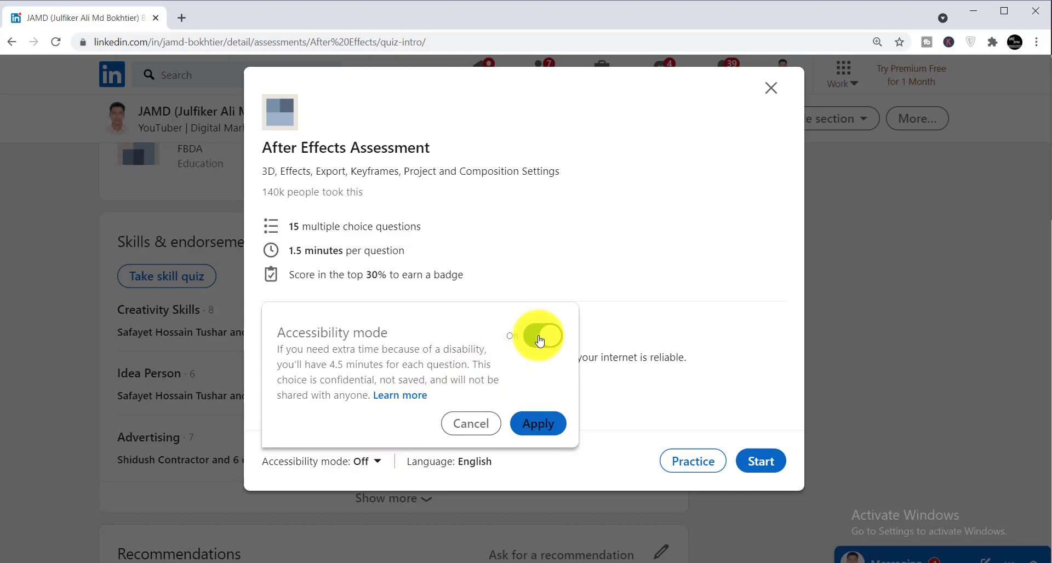
left_click(535, 424)
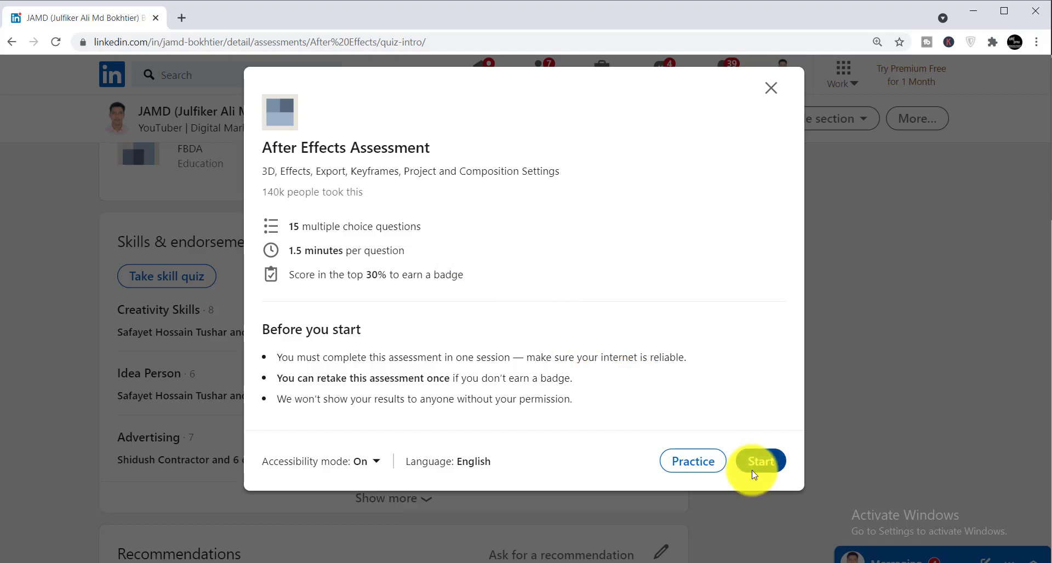
Step: Start After Effects practice and view question 1 of 2, 'Which view is shown here?'
left_click(694, 462)
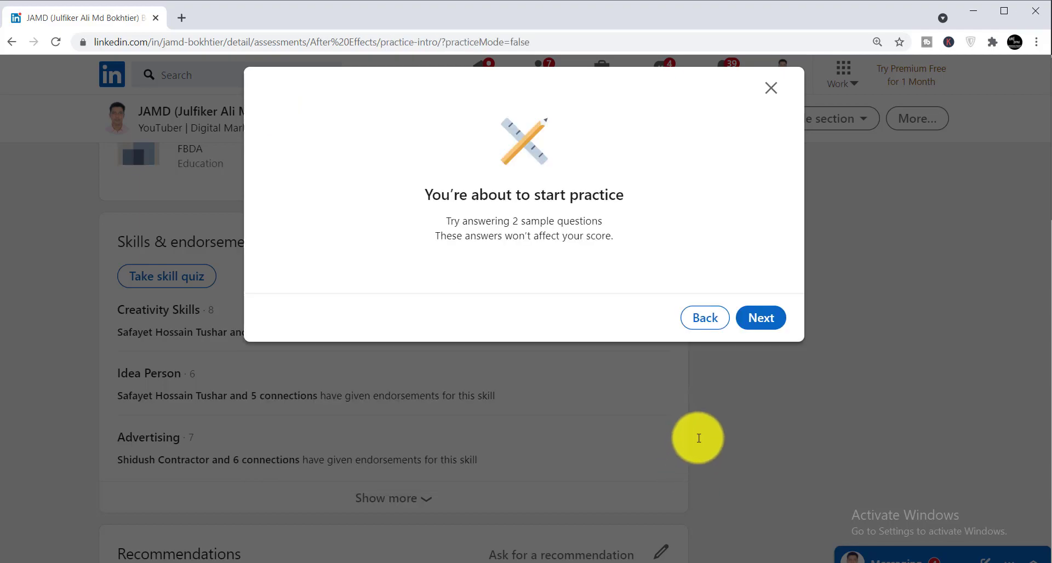
left_click(757, 323)
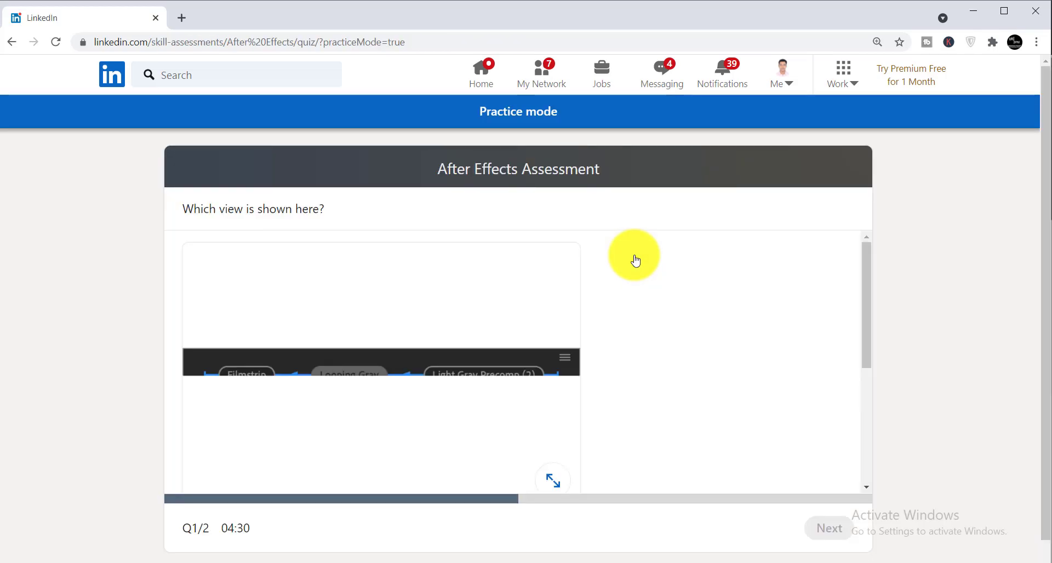
scroll(499, 270, "down", 4)
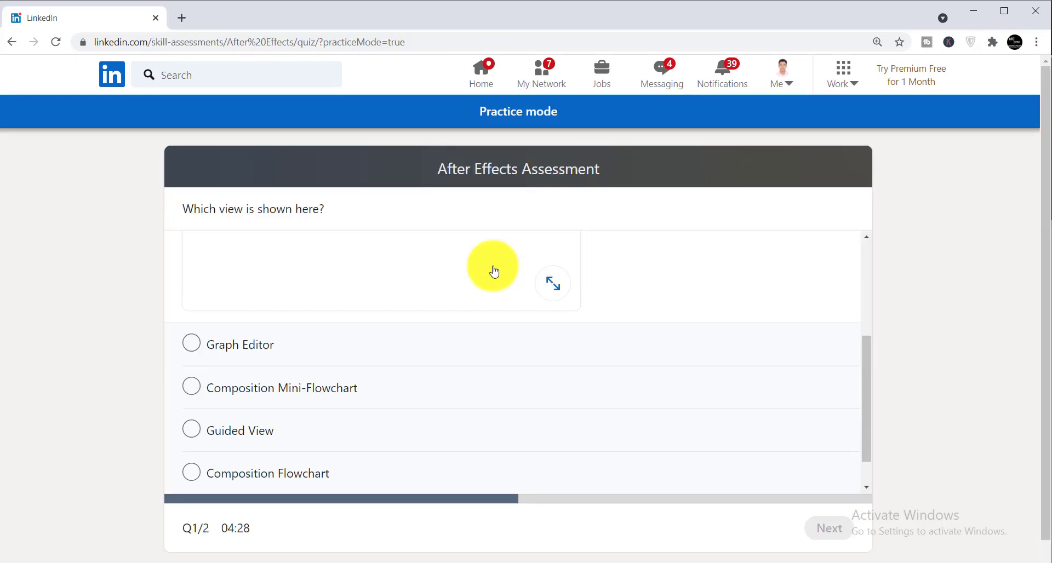
scroll(493, 270, "up", 3)
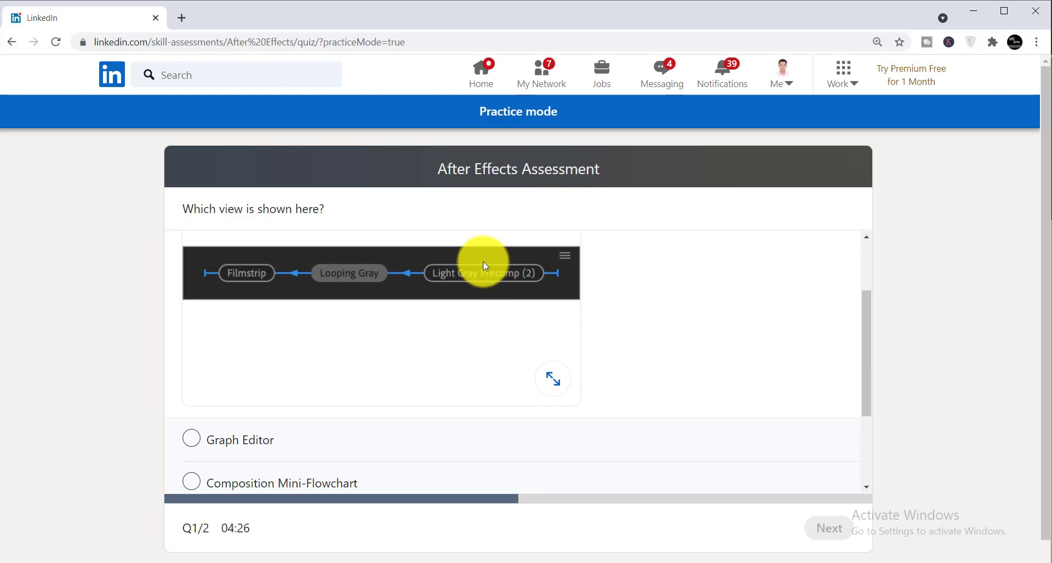
Step: Exit the After Effects practice session without a report
left_click(12, 47)
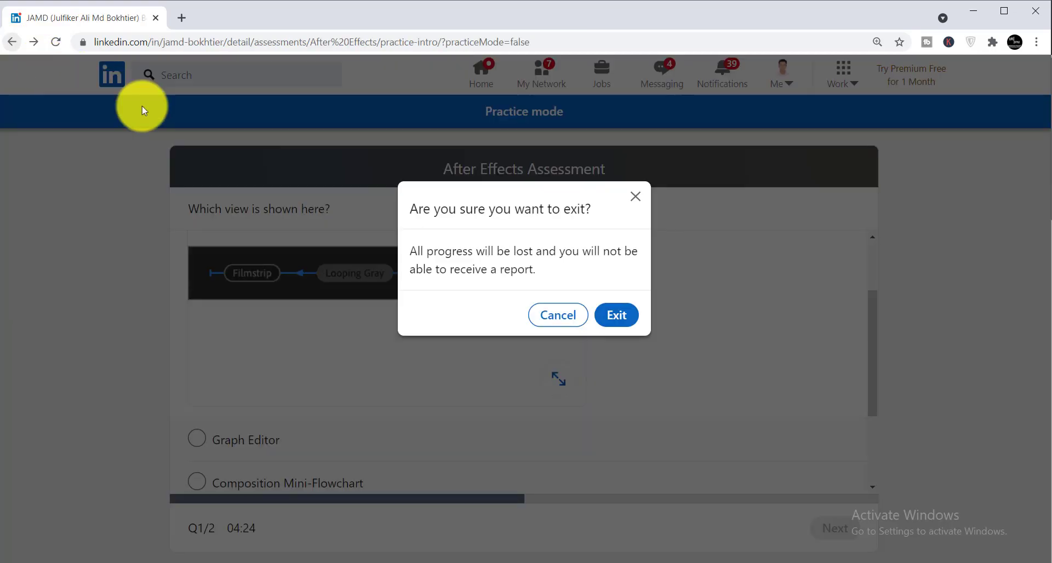
left_click(605, 318)
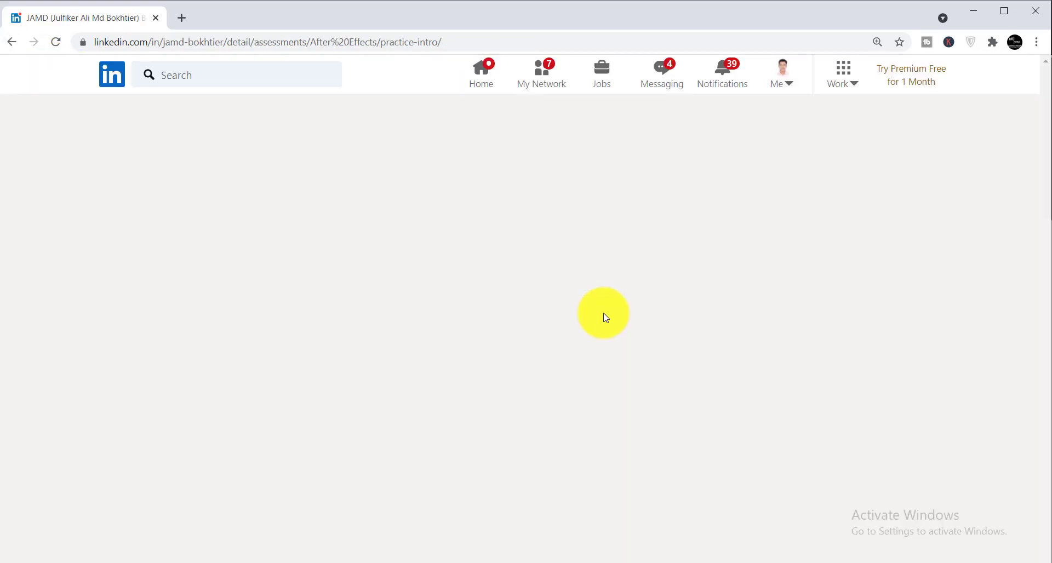